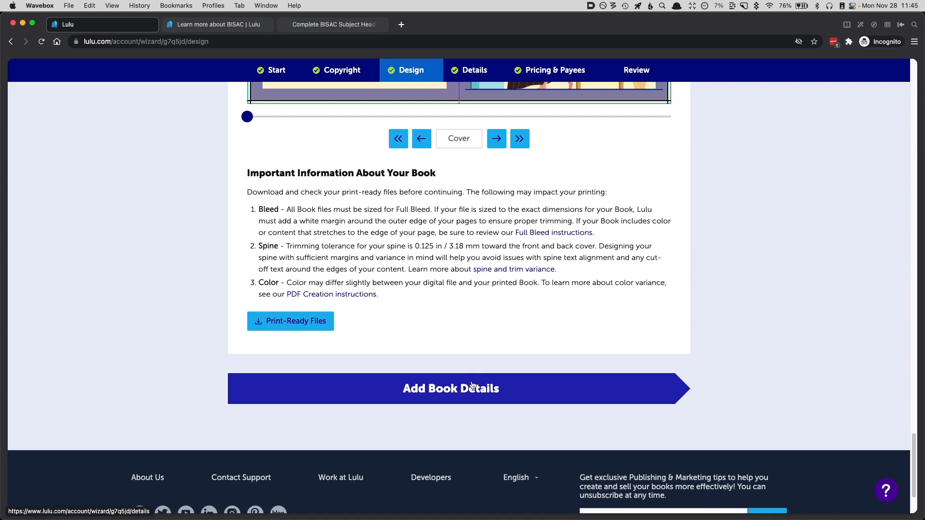
Step: Continue to the book details and replace the description with the copied Win Your Mornings In 30-Days Workbook text
left_click(472, 386)
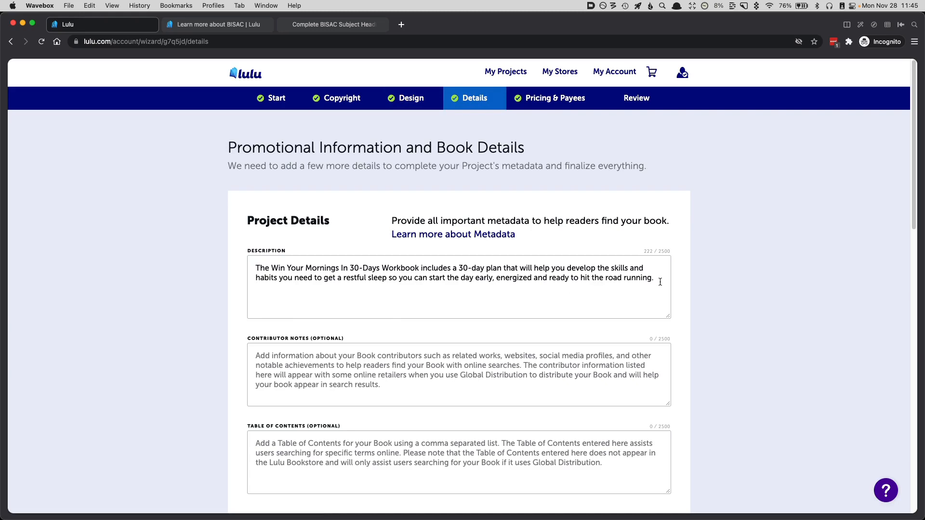
left_click_drag(655, 278, 256, 267)
key("super+c")
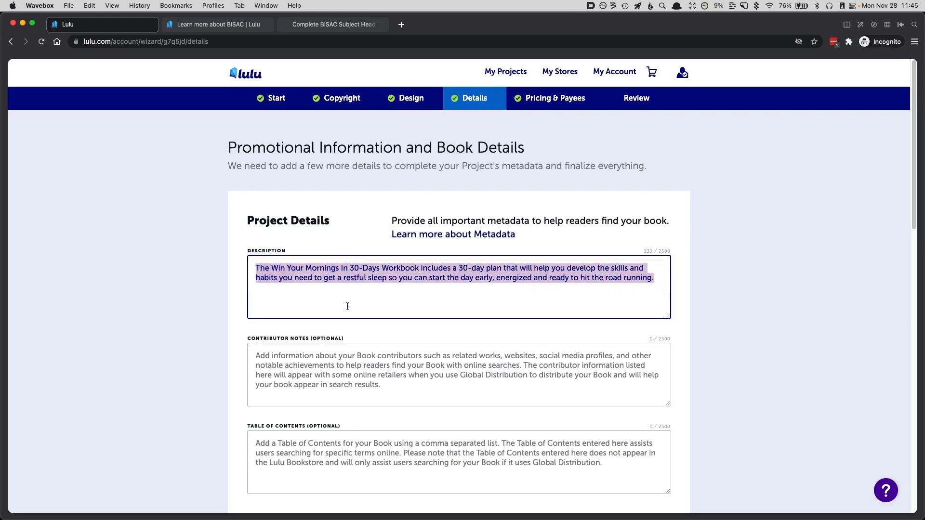
key("BackSpace")
left_click(410, 325)
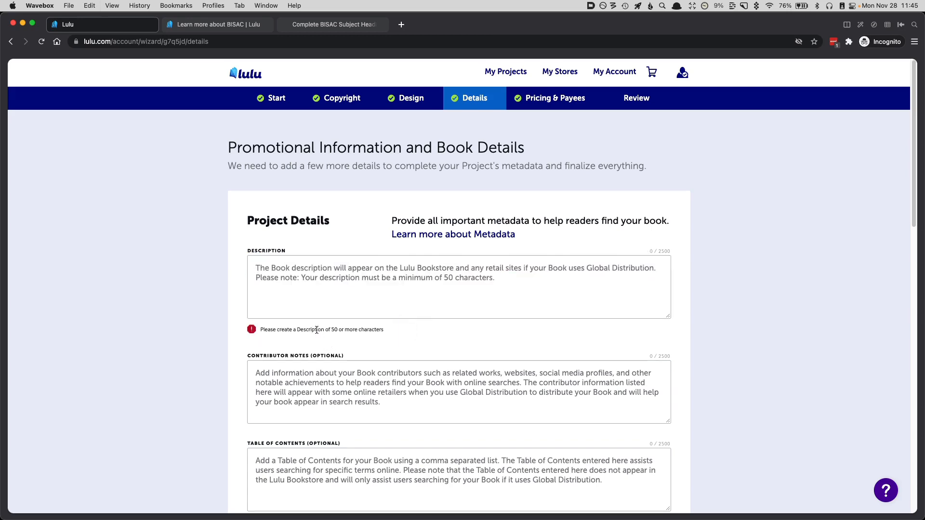
left_click(349, 289)
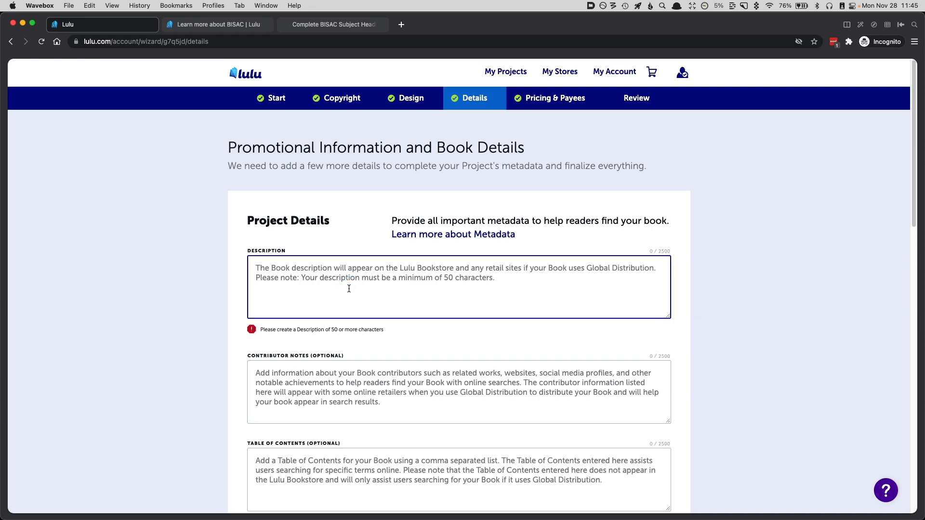
key("super+v")
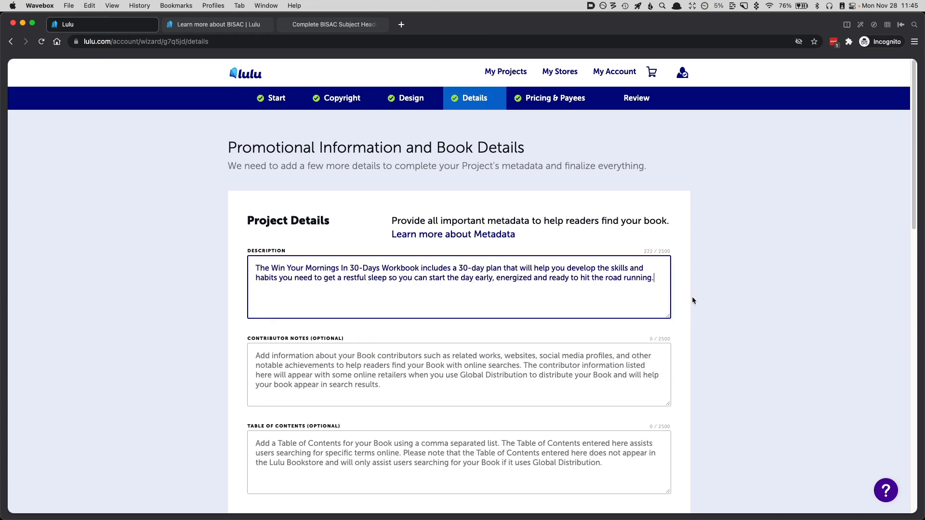
Step: Look over the optional details and category fields, and consult the BISAC help article and BISG's complete subject headings list
scroll(693, 299, "down", 3)
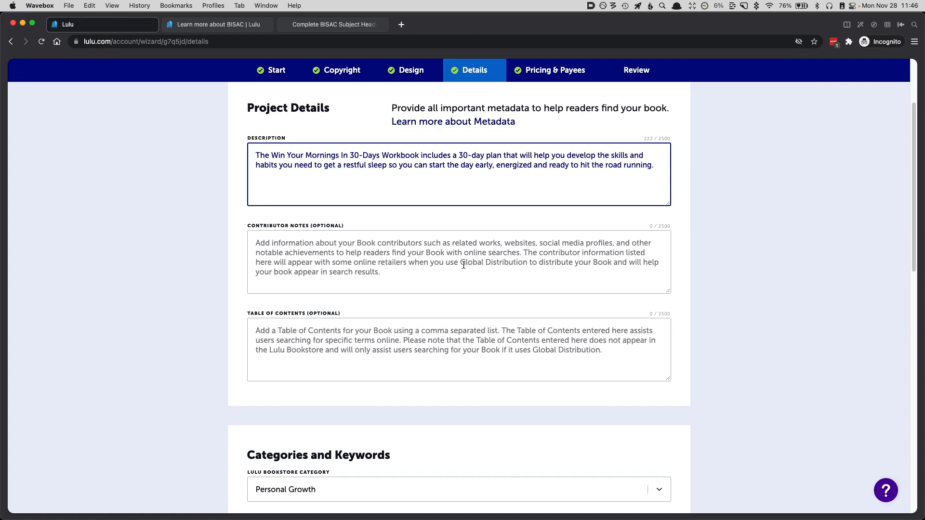
scroll(463, 264, "down", 2)
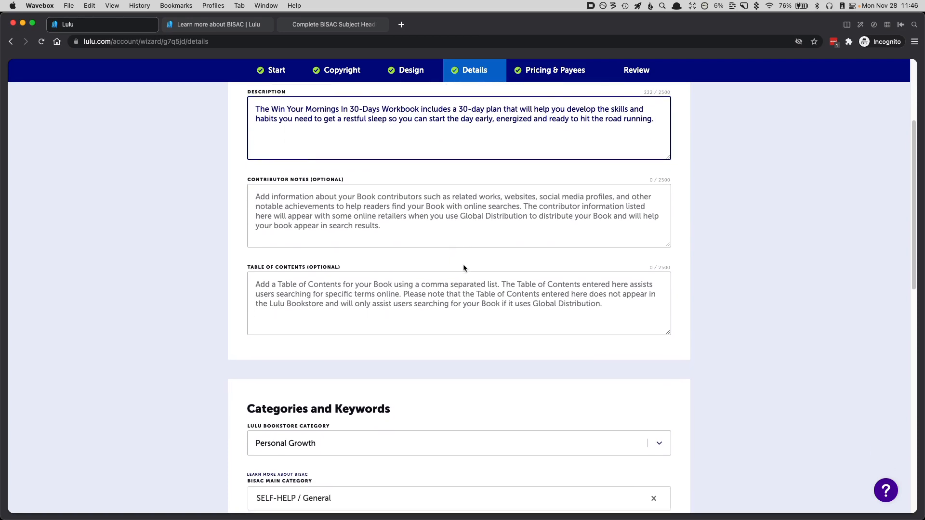
scroll(463, 269, "down", 1)
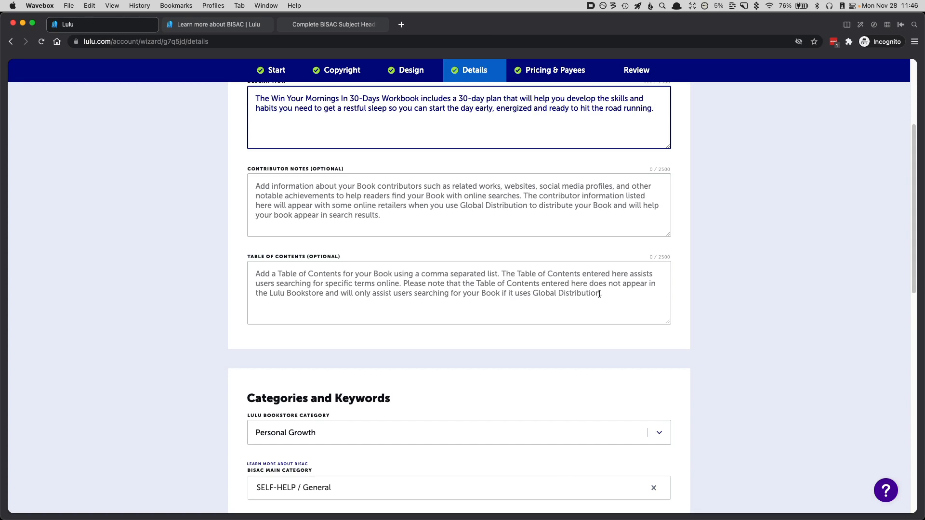
scroll(437, 252, "down", 5)
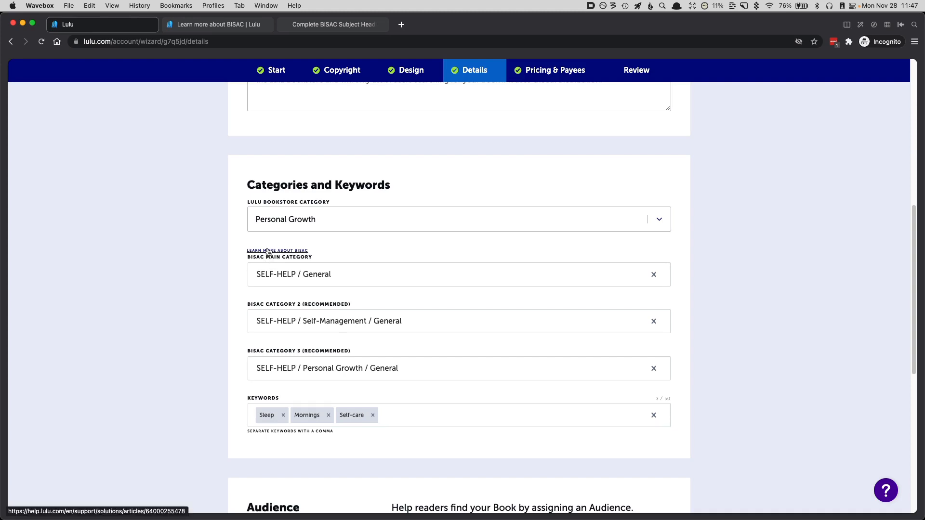
left_click(201, 26)
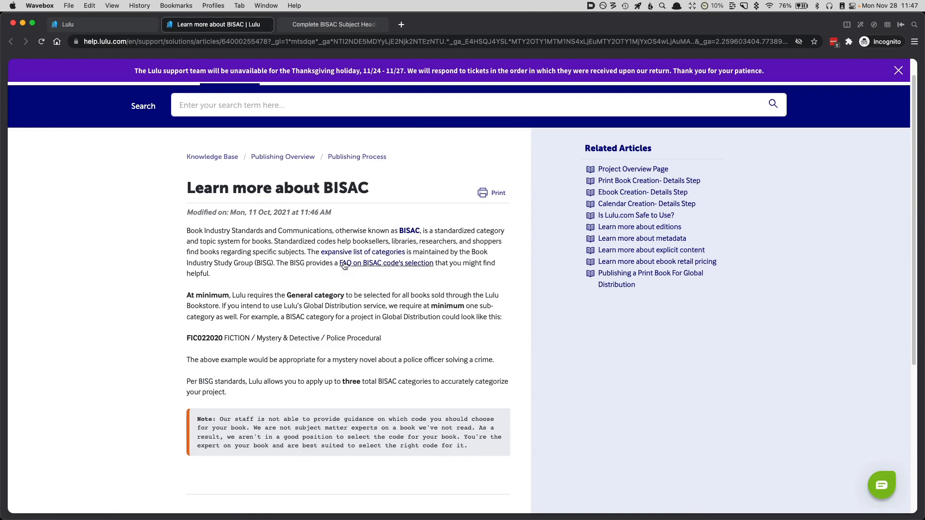
left_click(314, 27)
scroll(372, 243, "up", 4)
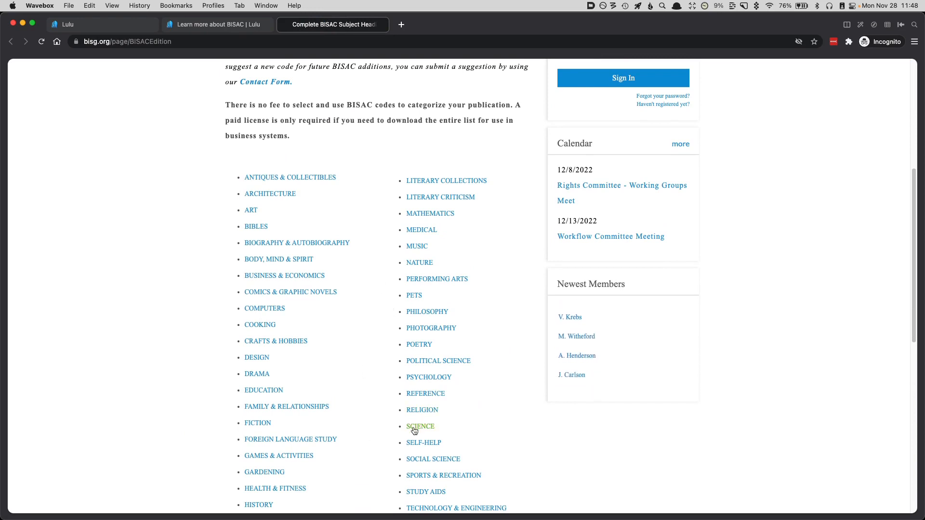
Step: Return to the Lulu book details and review the BISAC categories, the keywords and the available audience options
left_click(113, 30)
left_click(291, 273)
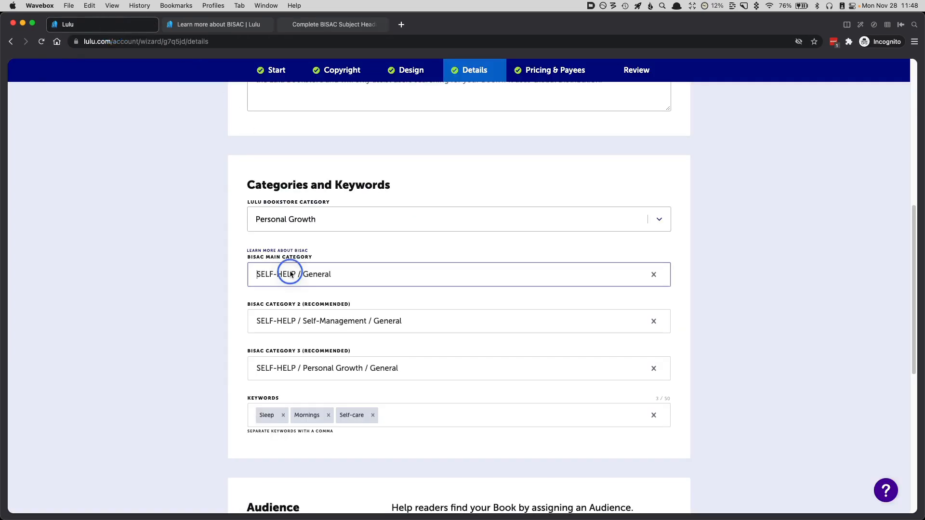
left_click(389, 321)
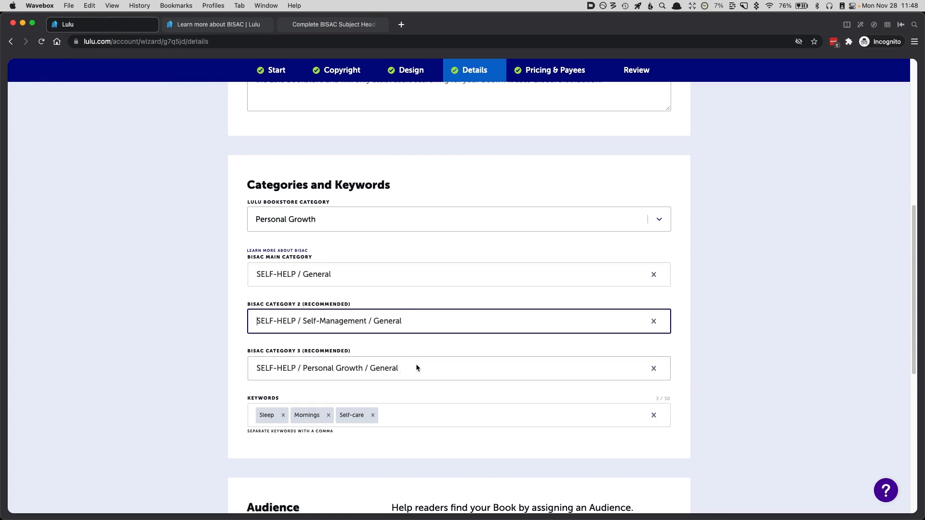
scroll(417, 368, "down", 1)
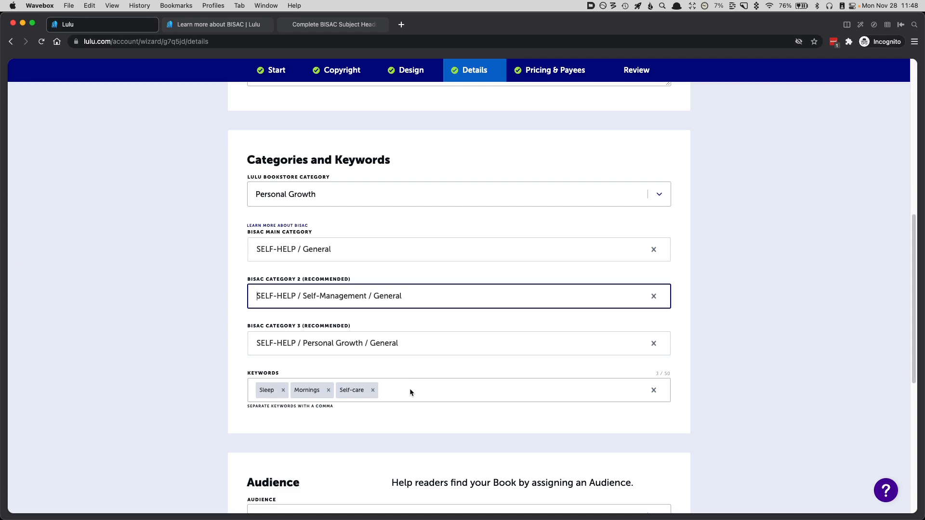
scroll(409, 389, "down", 5)
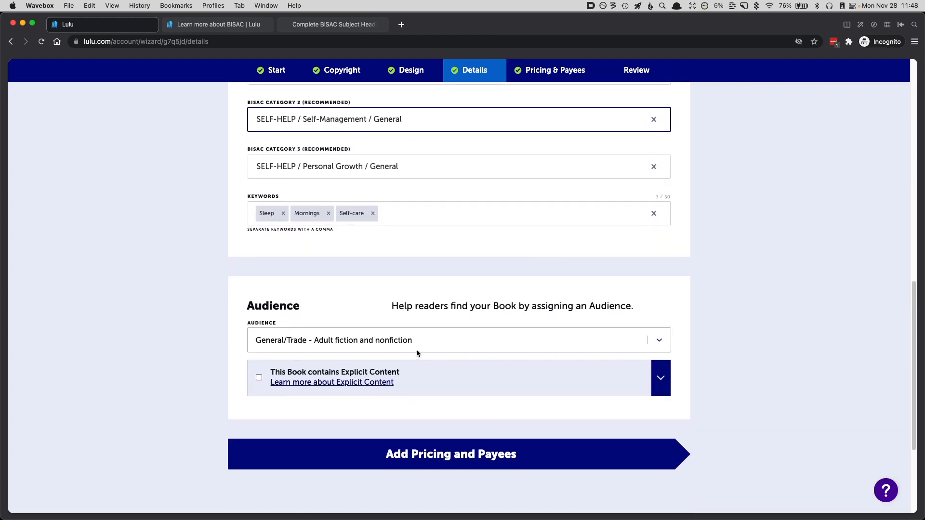
left_click(424, 343)
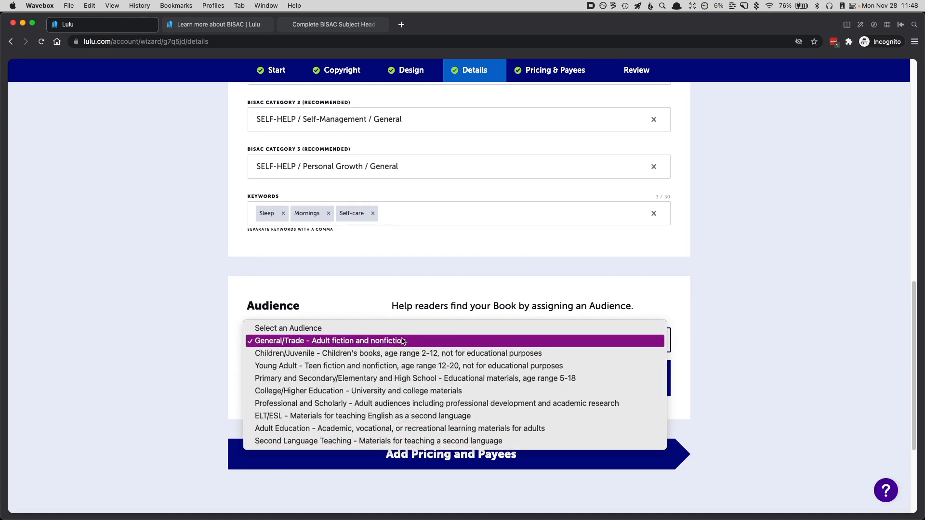
left_click(202, 339)
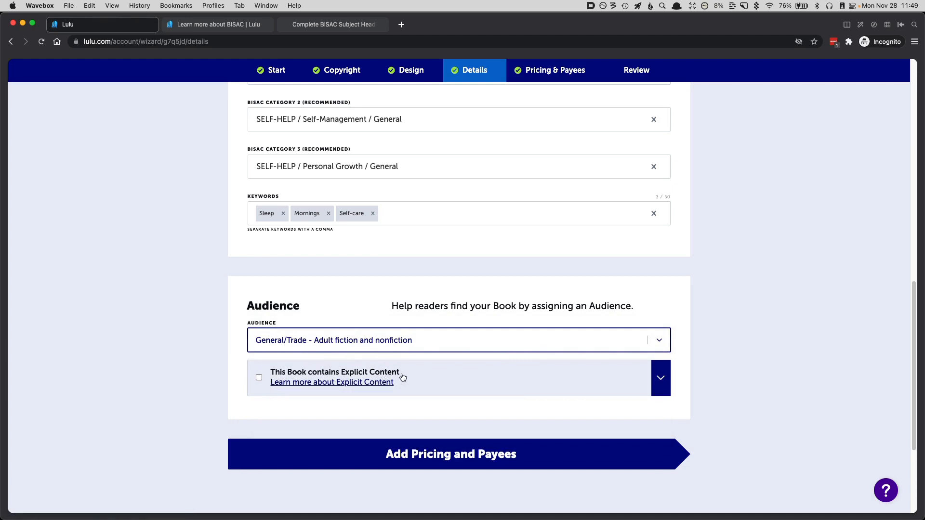
Step: Continue to pricing and payees and set the retail price by Fixed List Price
left_click(395, 455)
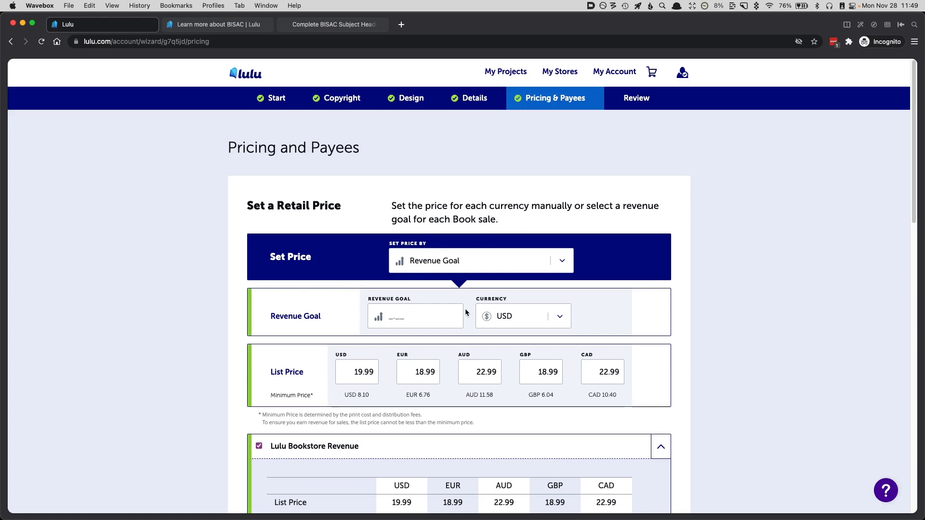
left_click(566, 261)
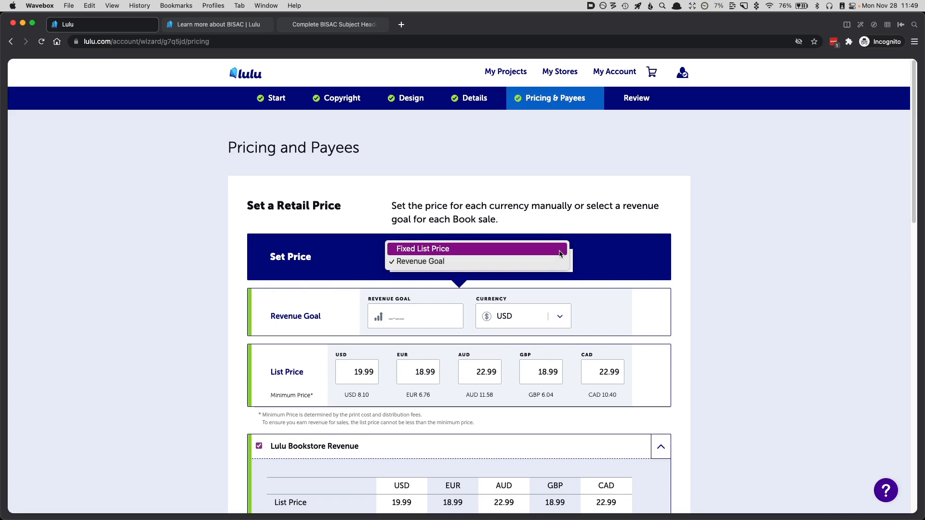
left_click(561, 254)
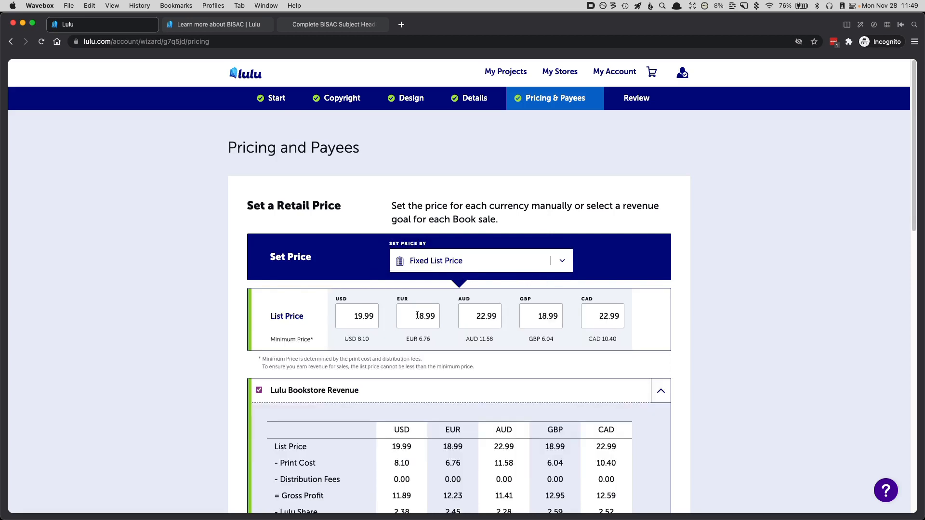
Step: Review the list prices, the Lulu Bookstore revenue breakdown and the Lulu Direct revenue example for each currency
scroll(418, 316, "down", 3)
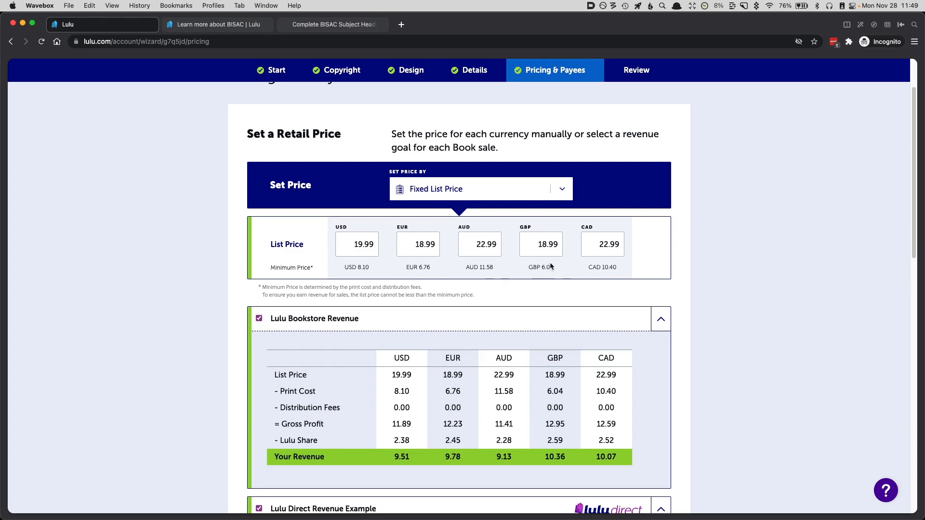
scroll(534, 312, "down", 1)
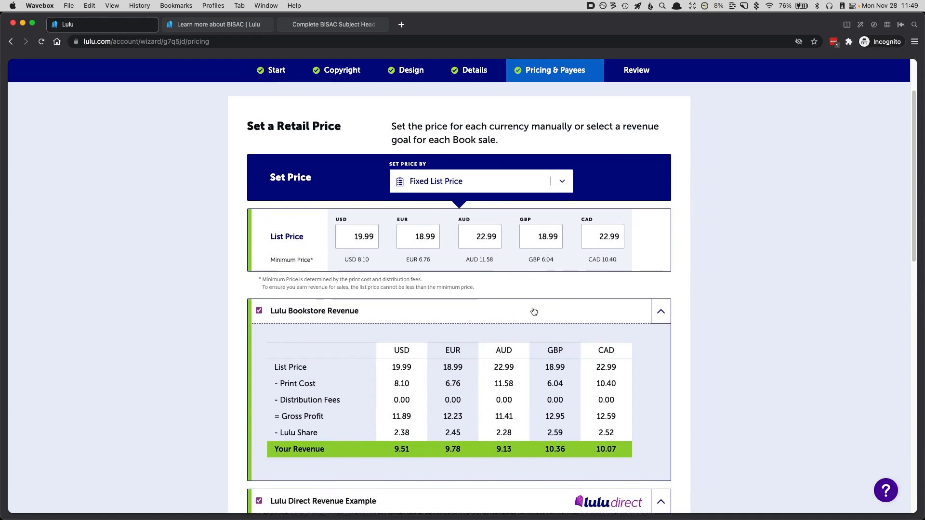
scroll(534, 311, "down", 1)
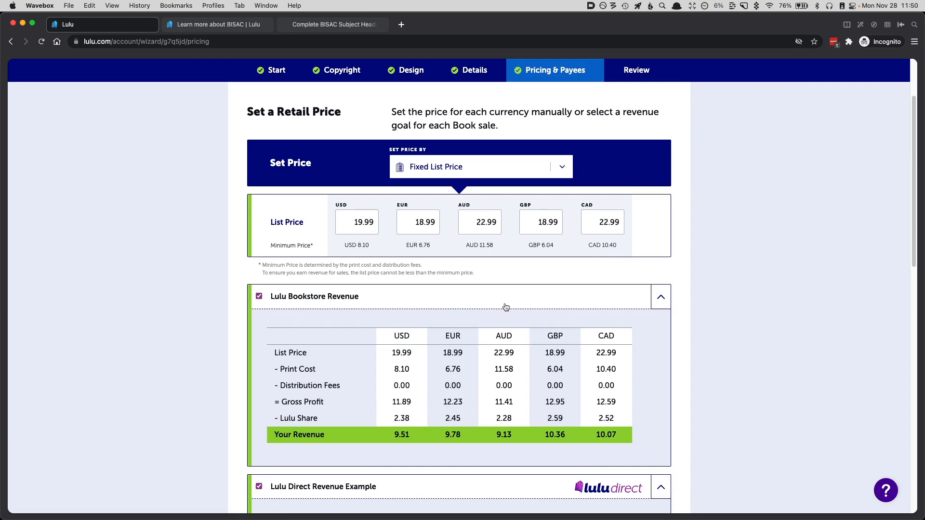
scroll(506, 307, "down", 2)
scroll(506, 307, "down", 4)
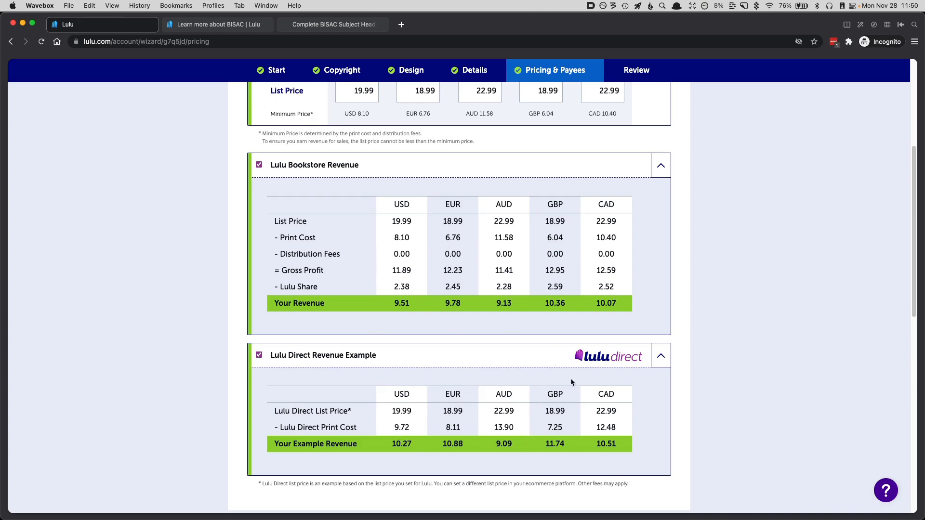
scroll(503, 406, "down", 1)
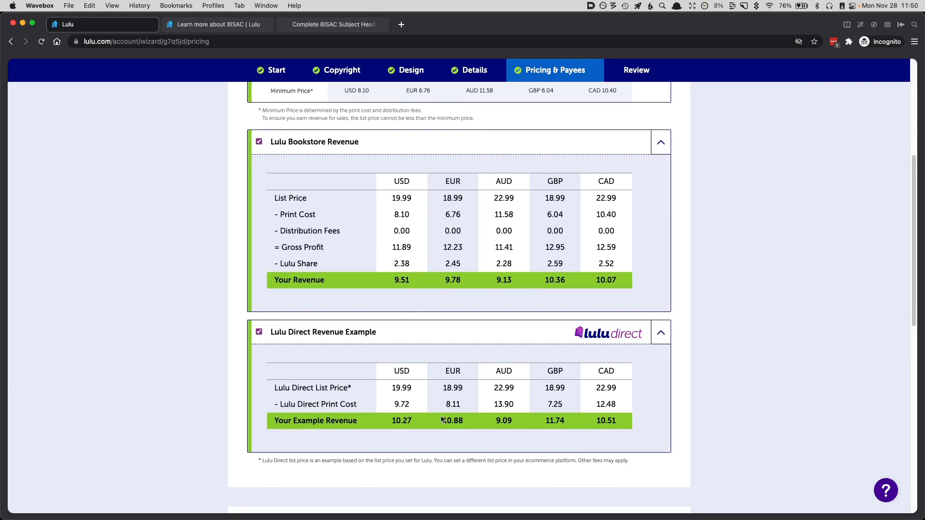
scroll(583, 418, "down", 2)
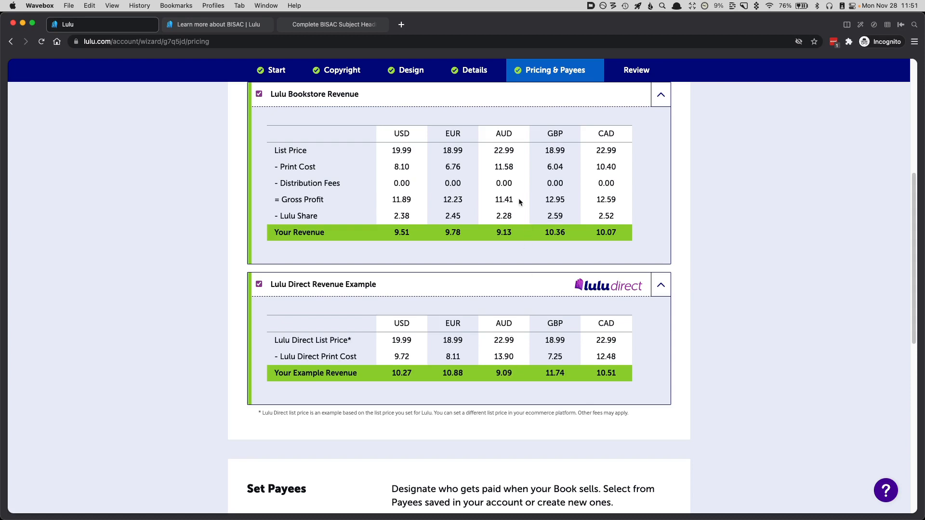
right_click(515, 219)
left_click(679, 130)
Step: Remove the current payee from the book's payees
scroll(508, 351, "down", 5)
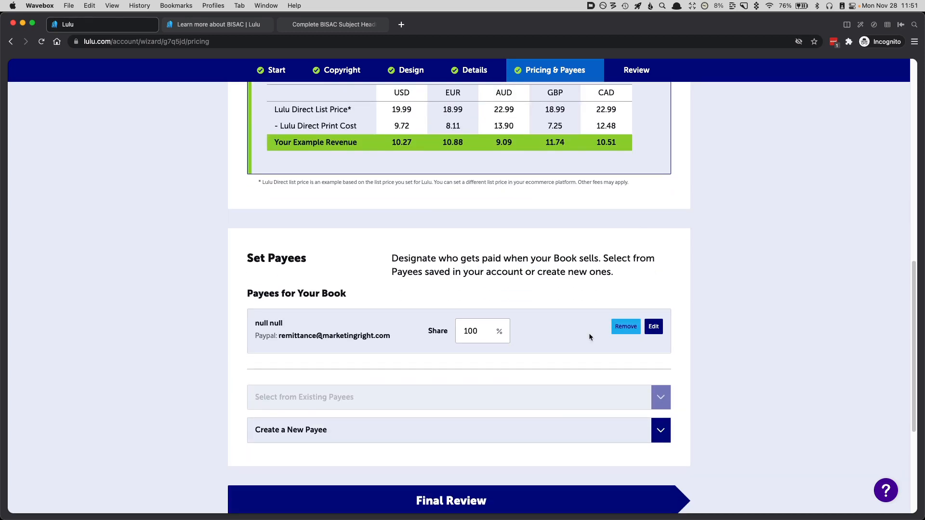
left_click(629, 329)
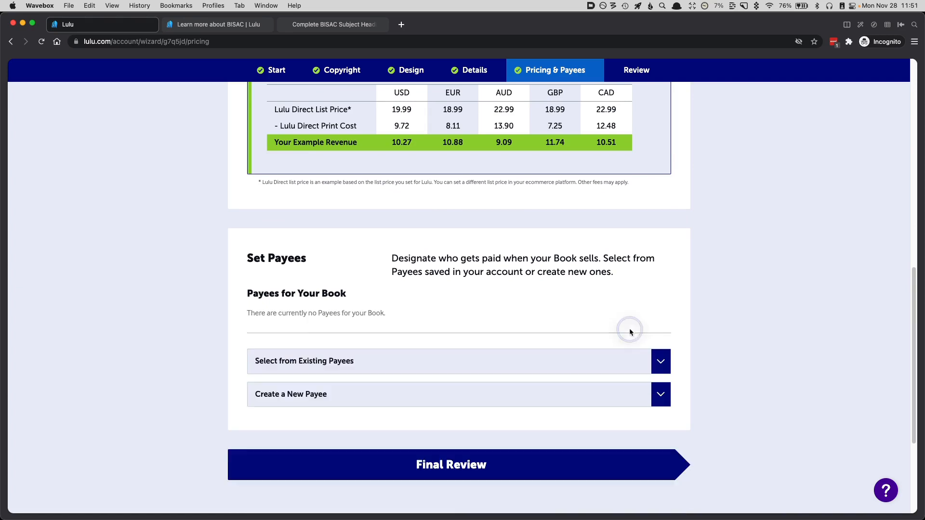
scroll(300, 357, "down", 3)
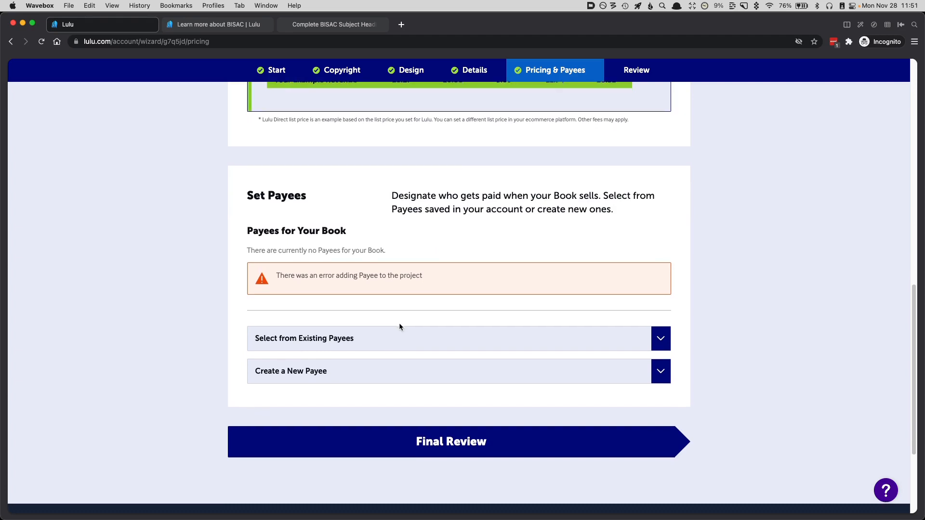
Step: Examine the personal and payment fields of the new payee form and collapse it without filling it in
scroll(399, 323, "down", 5)
left_click(408, 269)
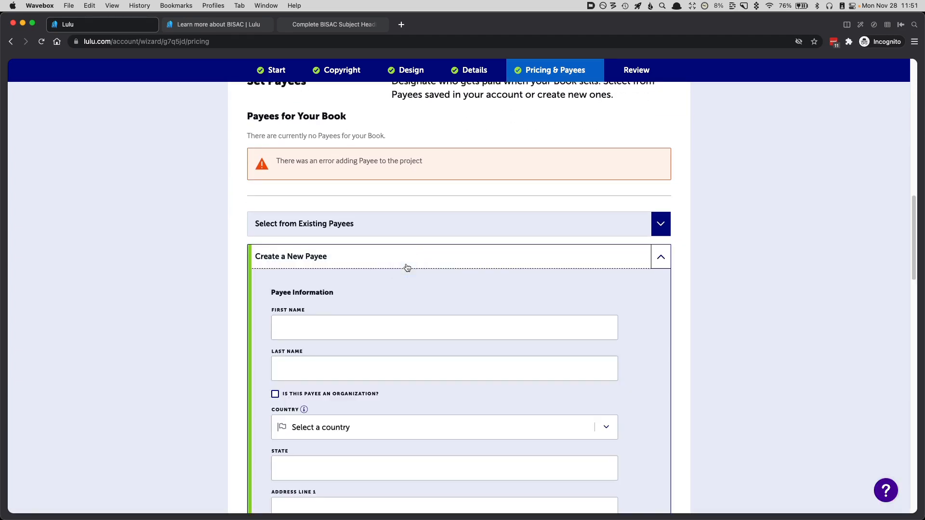
scroll(643, 348, "down", 2)
scroll(642, 346, "down", 5)
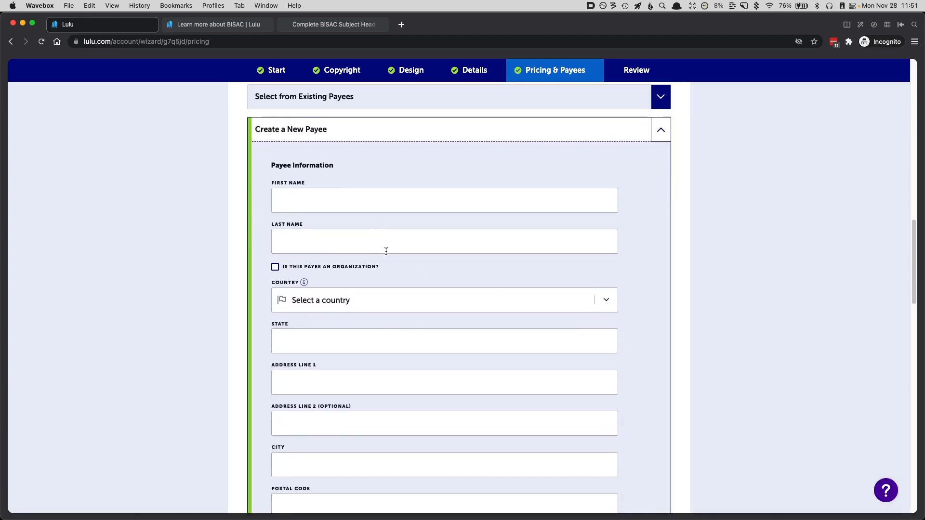
scroll(402, 393, "down", 6)
scroll(434, 443, "down", 9)
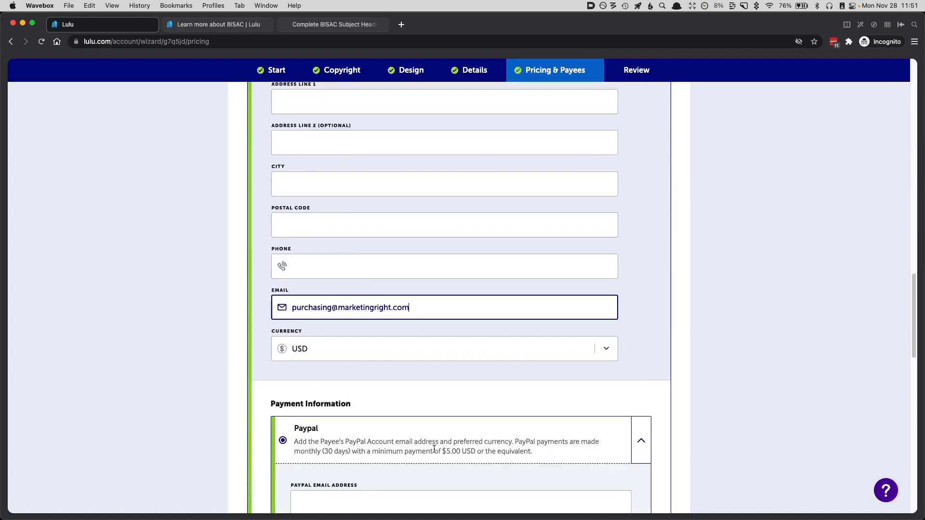
scroll(454, 409, "up", 20)
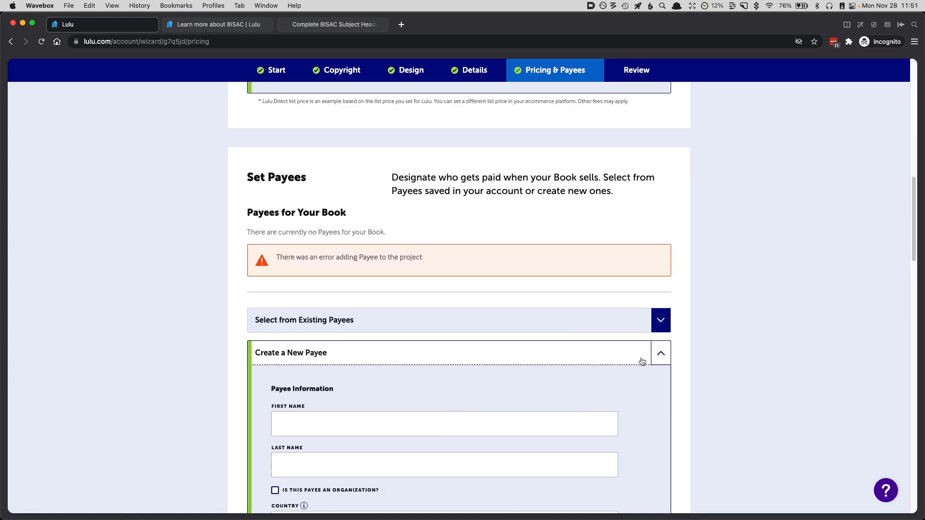
left_click(659, 353)
Step: Add the saved payee from the existing payees back to the book and continue to the final review
left_click(593, 321)
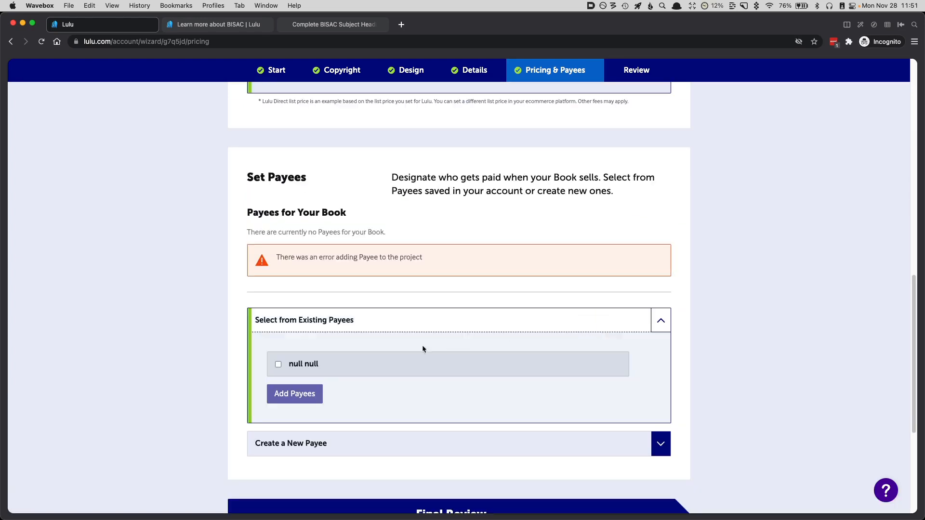
left_click(315, 367)
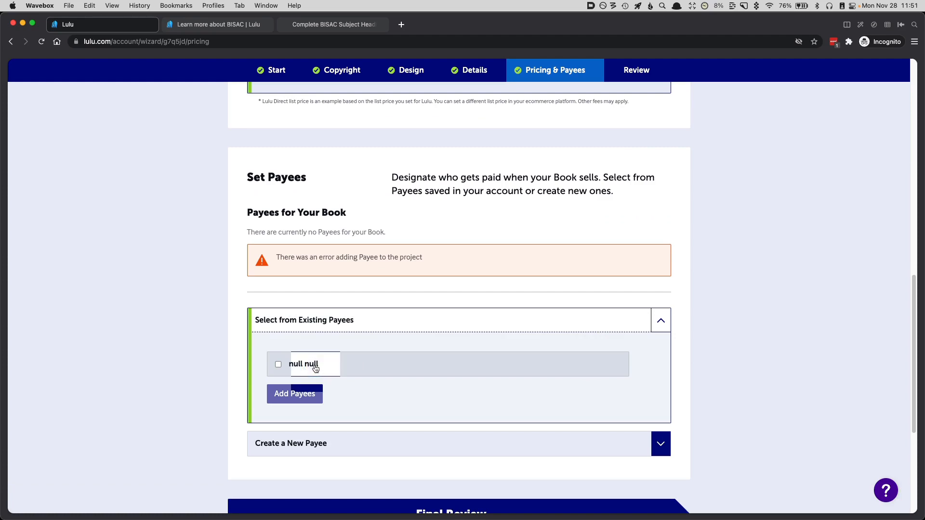
left_click(279, 365)
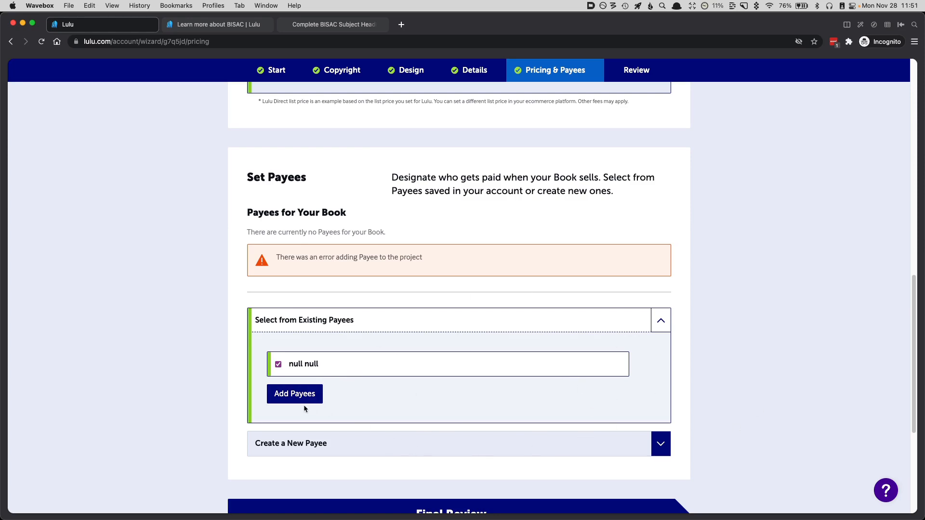
left_click(292, 391)
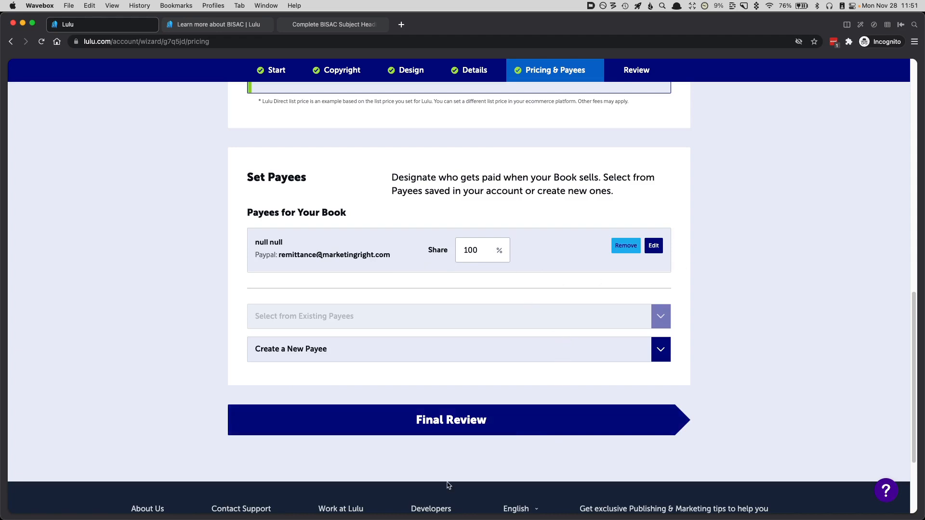
left_click(429, 421)
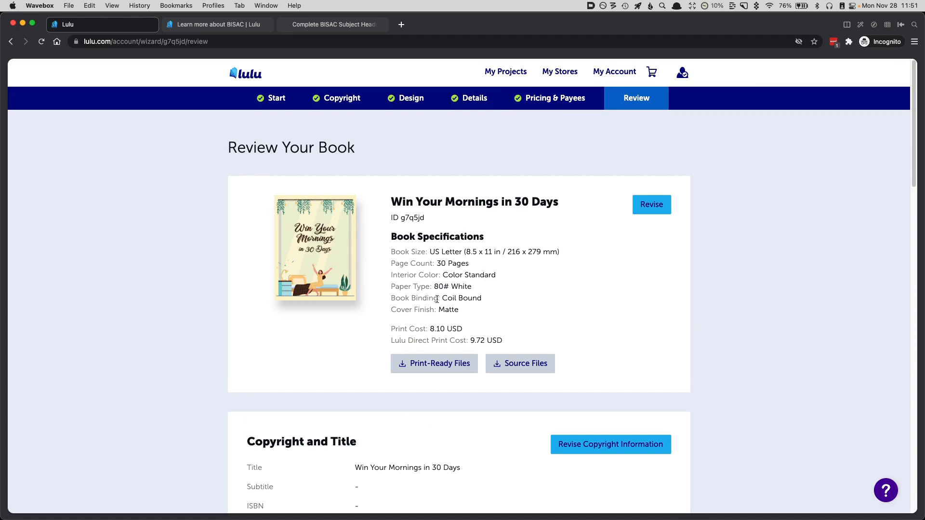
Step: Check the book's specifications, copyright, details, categories, pricing and payees, and confirm and publish the book
scroll(432, 401, "down", 1)
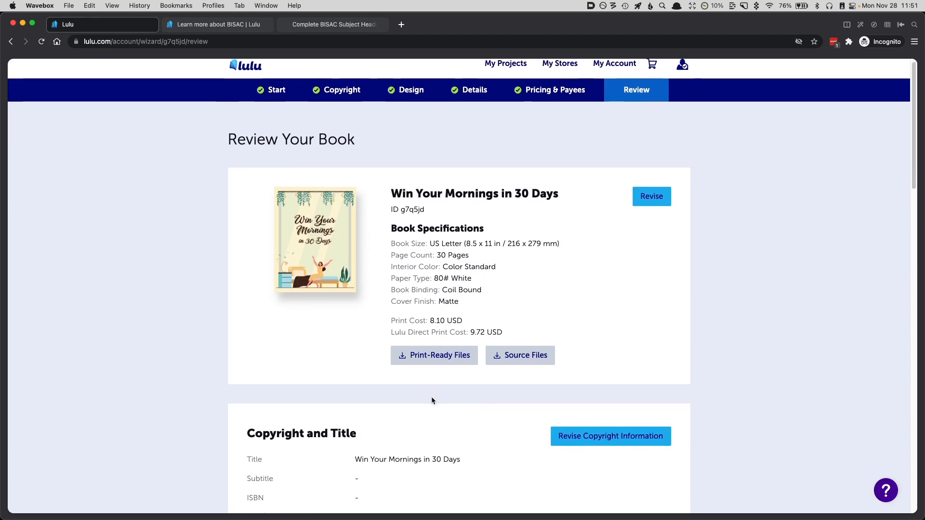
scroll(432, 398, "down", 5)
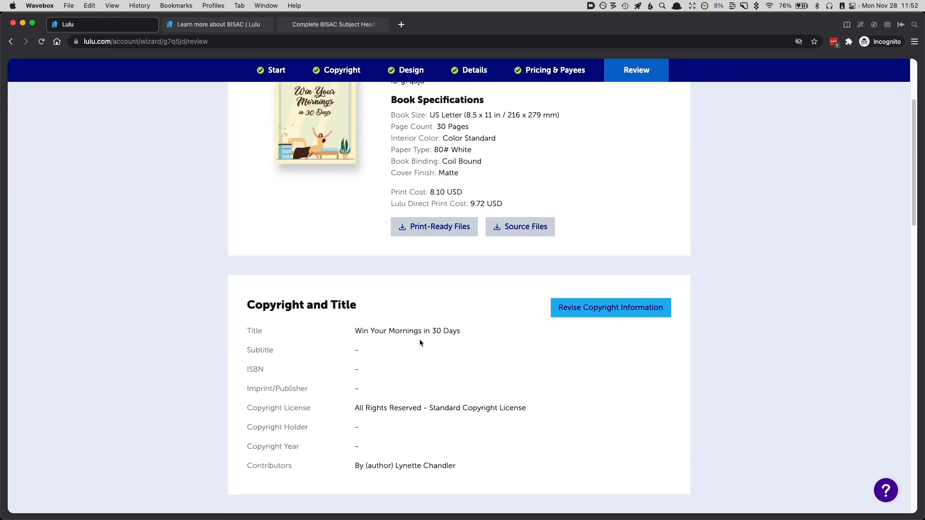
scroll(430, 420, "down", 5)
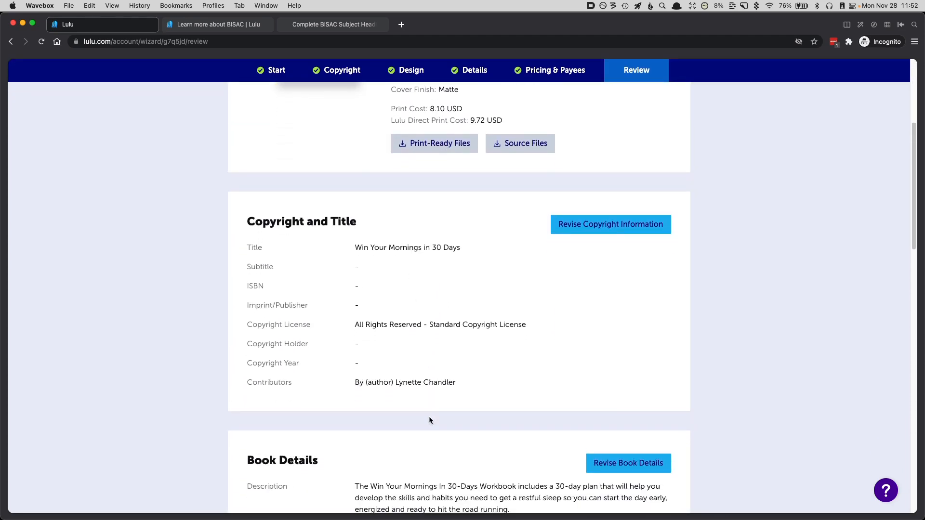
scroll(430, 421, "down", 5)
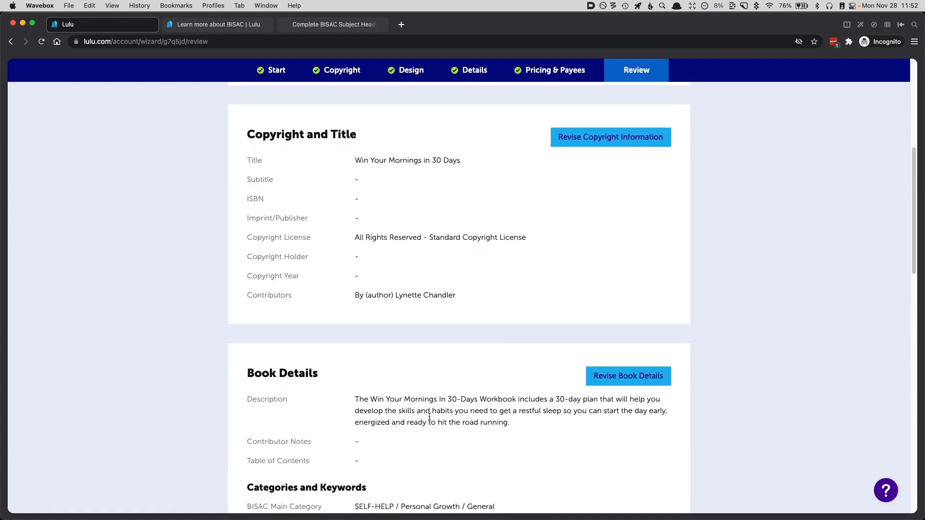
scroll(431, 421, "down", 5)
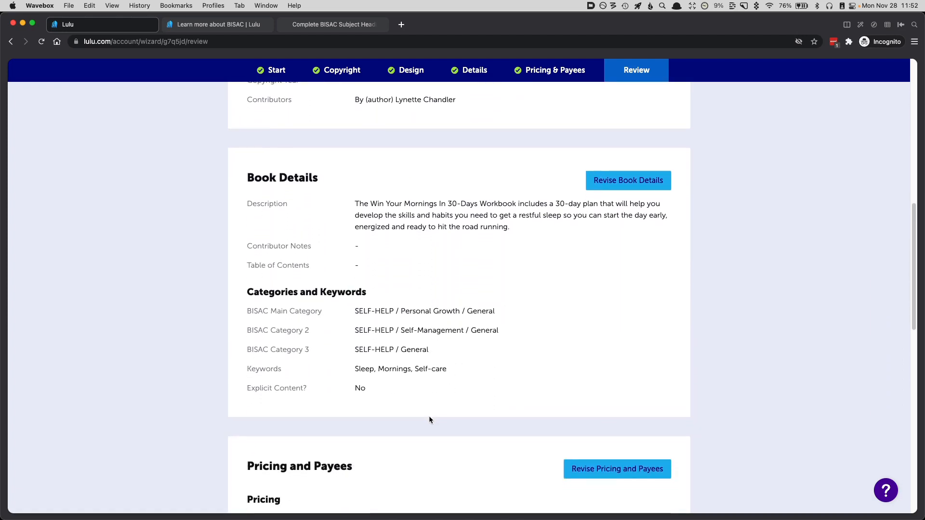
scroll(429, 420, "down", 3)
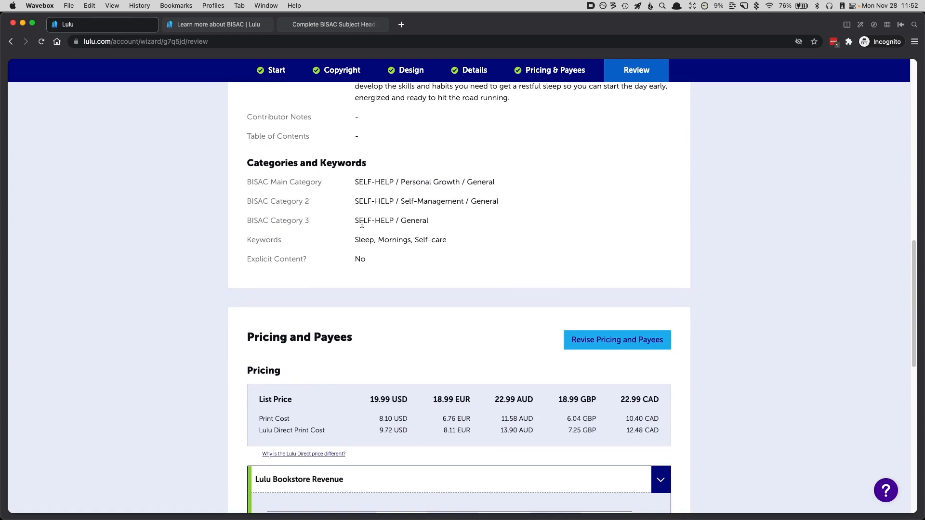
scroll(420, 362, "down", 4)
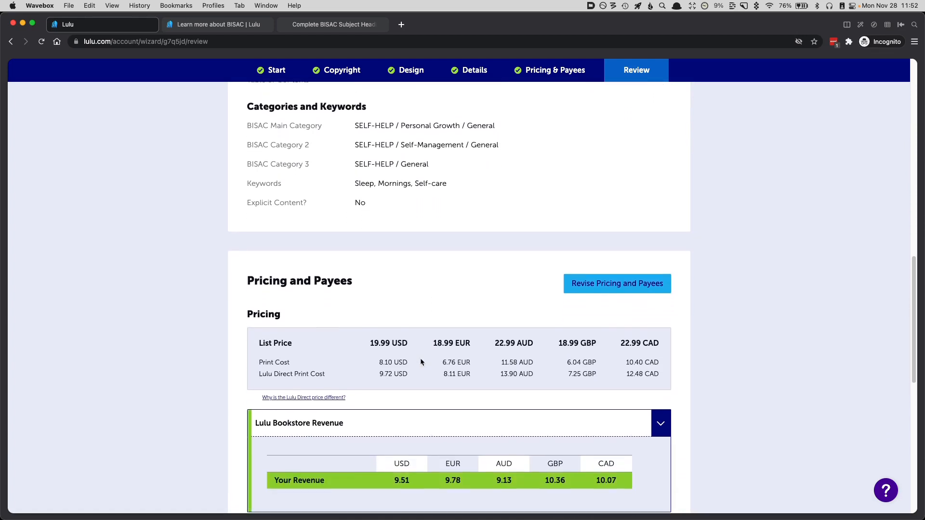
scroll(540, 342, "down", 9)
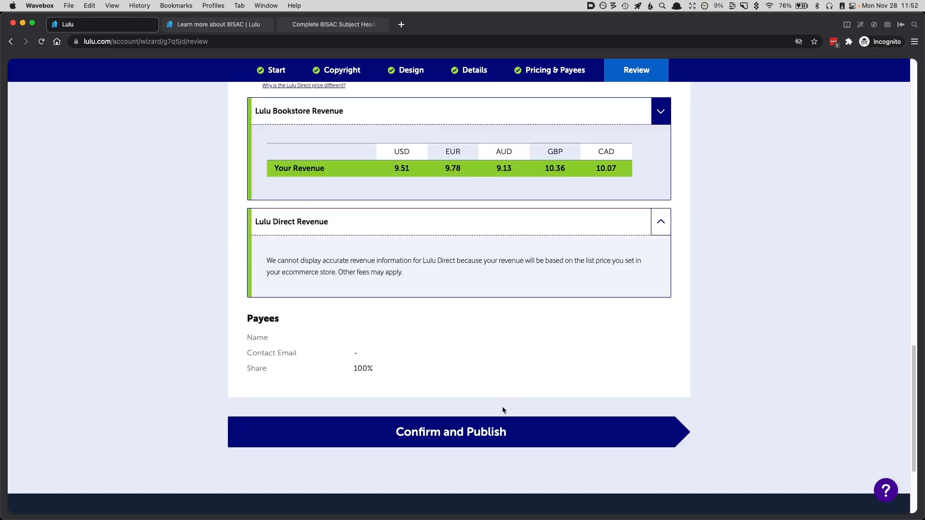
left_click(451, 442)
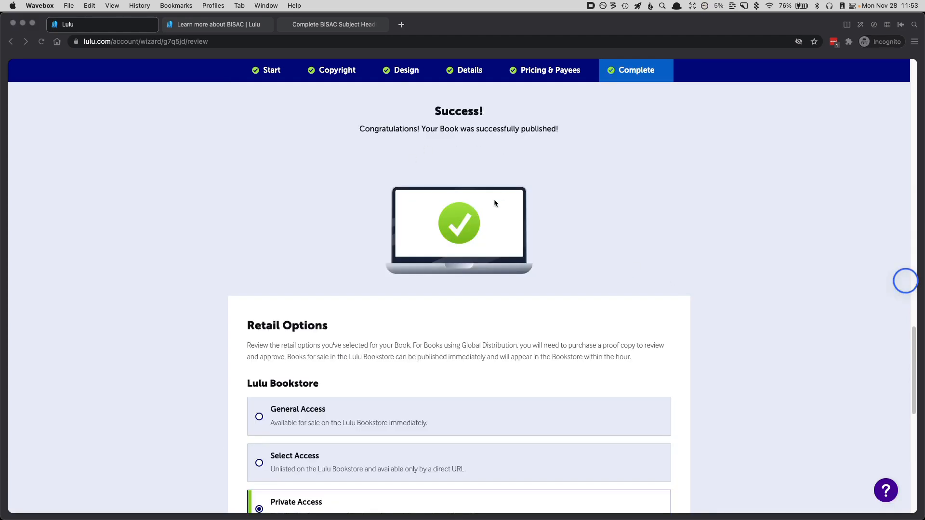
Step: Examine the General, Select and Private Access choices for the Lulu Bookstore in the retail options
scroll(405, 361, "down", 4)
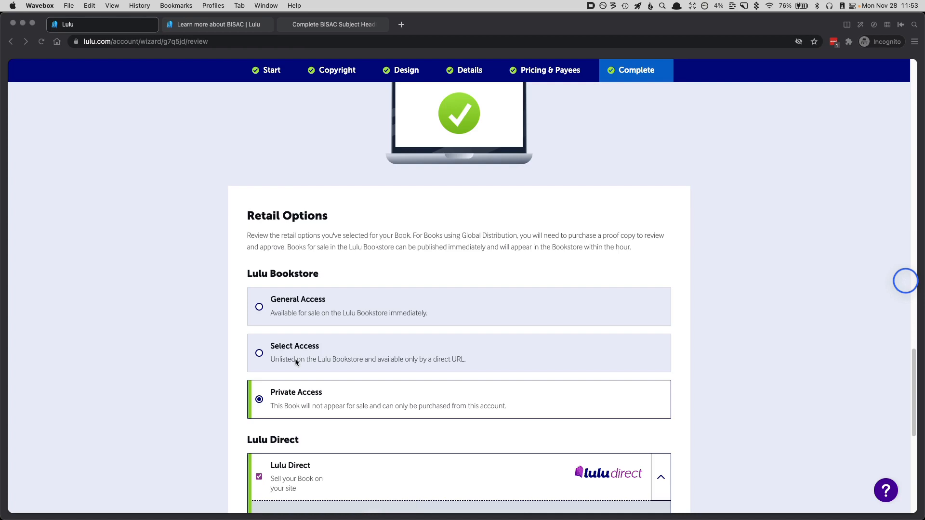
scroll(295, 358, "down", 1)
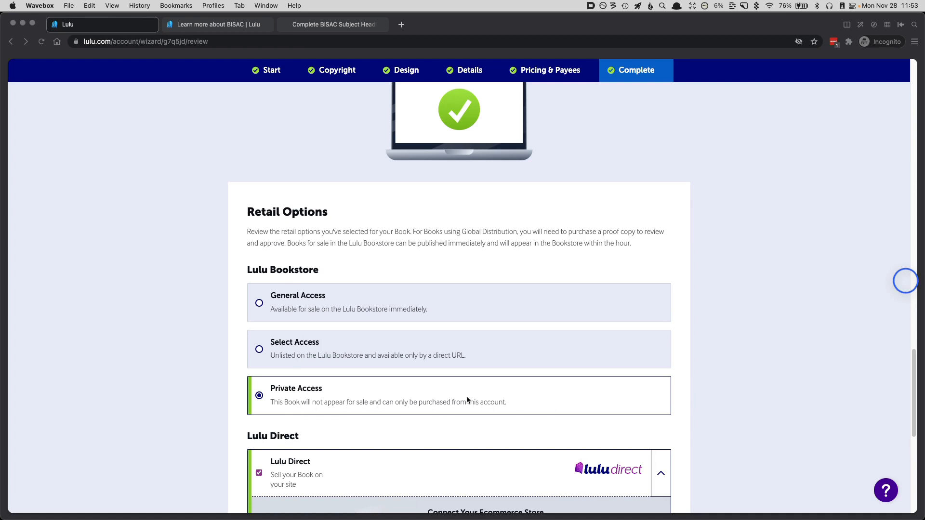
left_click(260, 353)
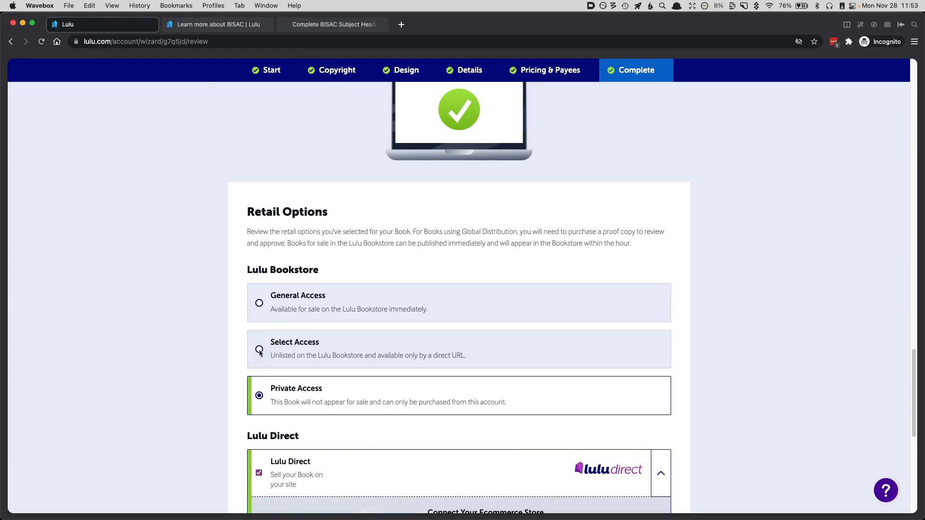
left_click(260, 427)
Step: Open the Lulu Direct dashboard from the retail option for connecting an ecommerce store
scroll(362, 366, "down", 5)
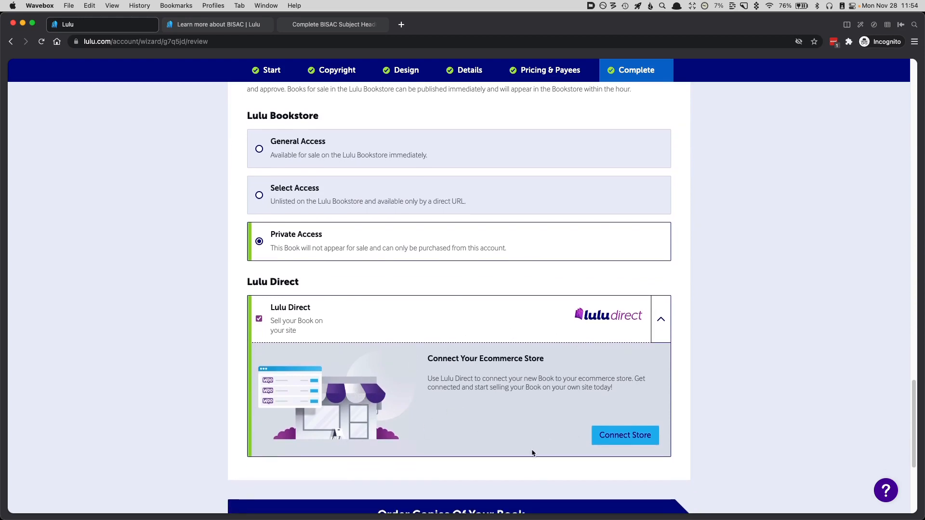
scroll(539, 448, "down", 2)
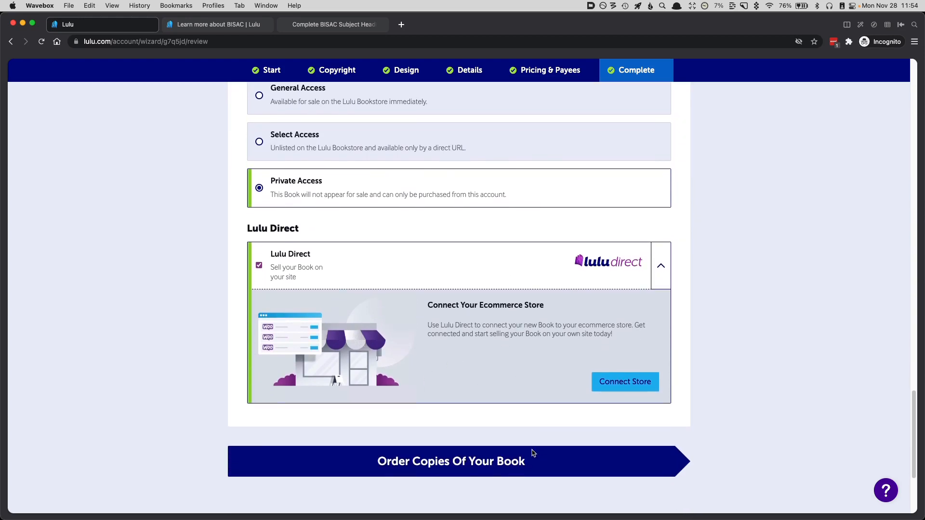
left_click(627, 382)
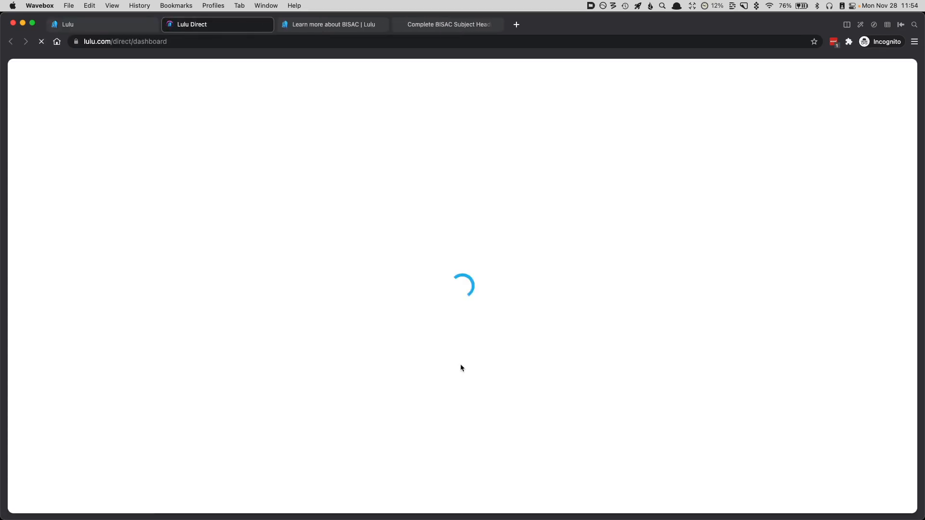
scroll(502, 371, "down", 3)
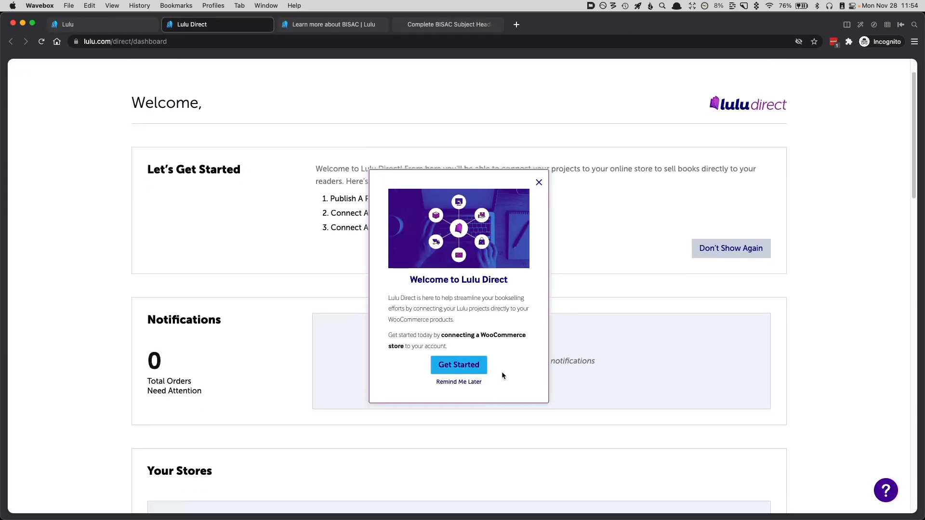
scroll(502, 375, "down", 3)
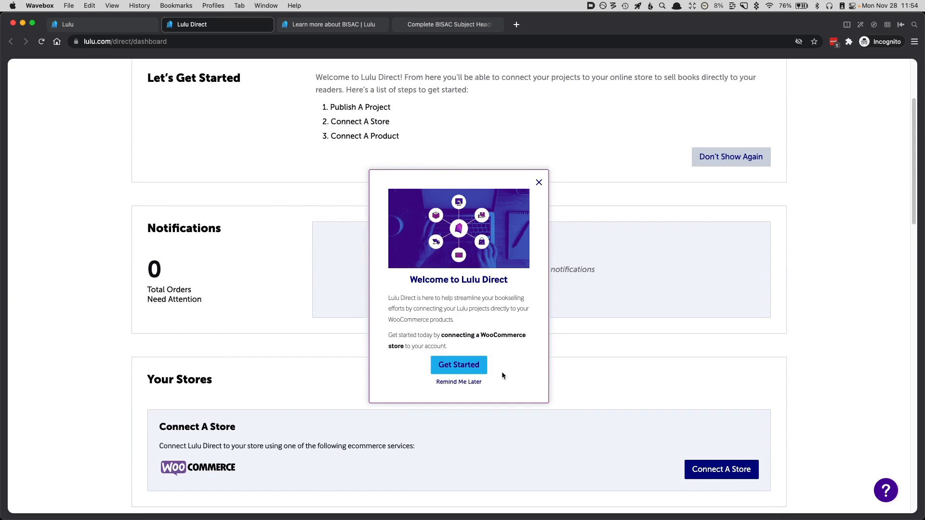
Step: Start a WooCommerce store connection to view the Store URL form, close it without entering a URL and dismiss the setup guide
left_click(464, 366)
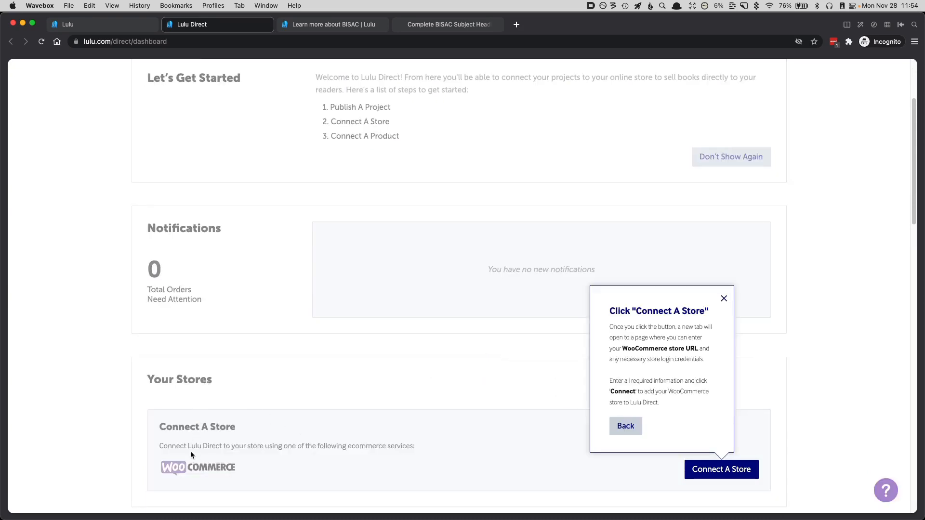
left_click(715, 473)
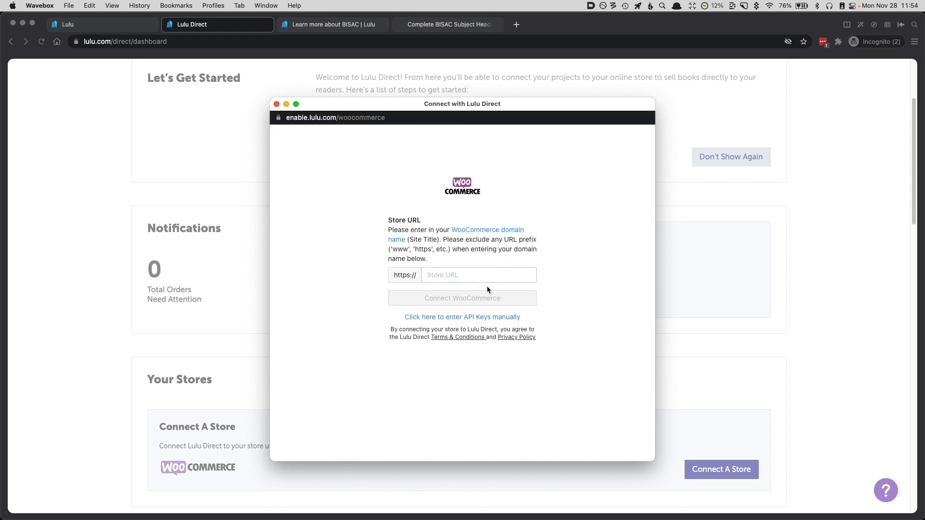
left_click(471, 276)
left_click(445, 211)
left_click(432, 276)
left_click(432, 276)
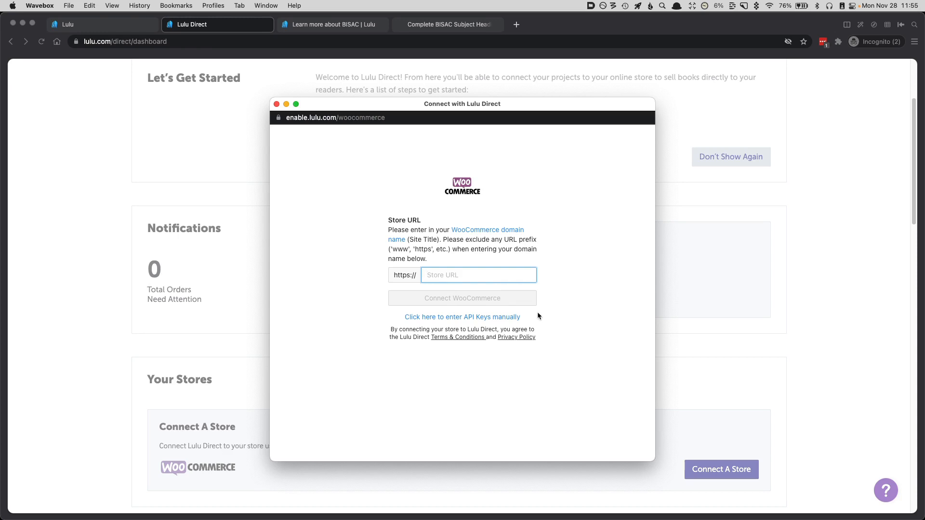
left_click(277, 106)
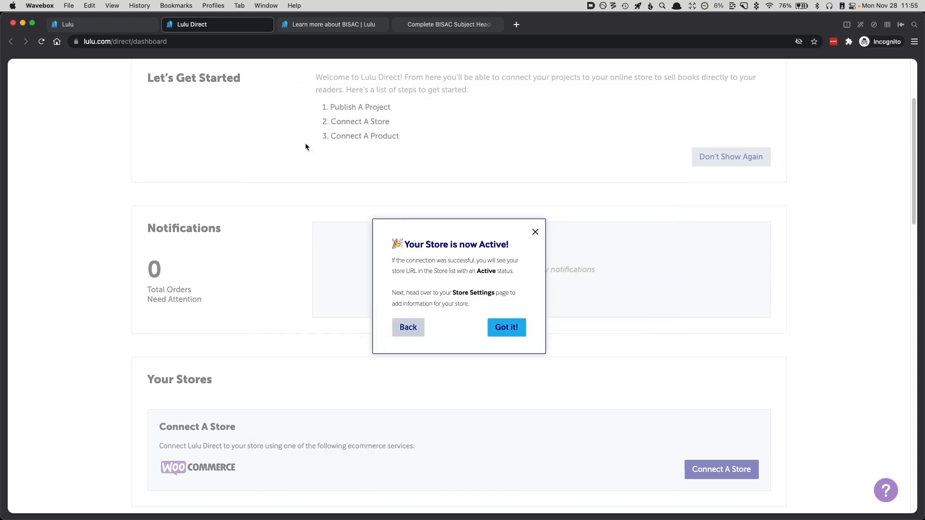
left_click(498, 330)
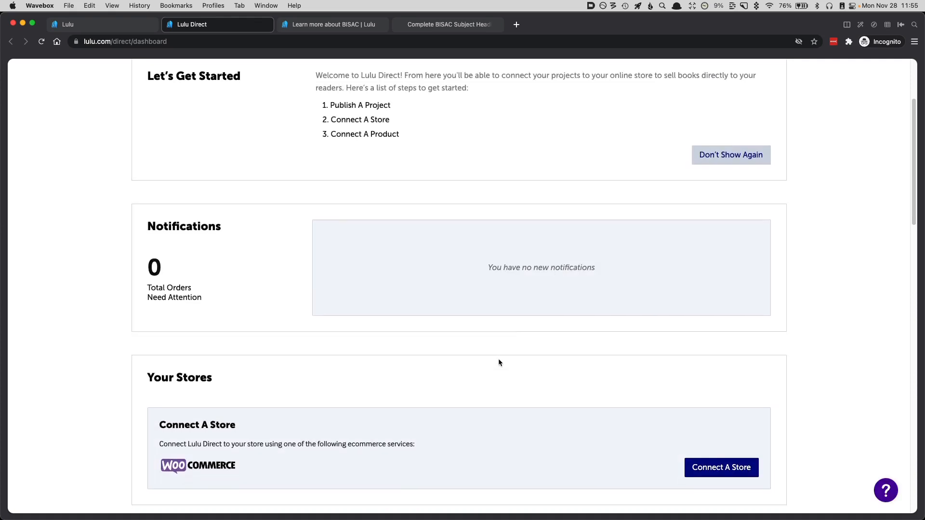
Step: Look over the orders and top products sections of the Lulu Direct dashboard
scroll(498, 362, "down", 8)
scroll(284, 408, "down", 6)
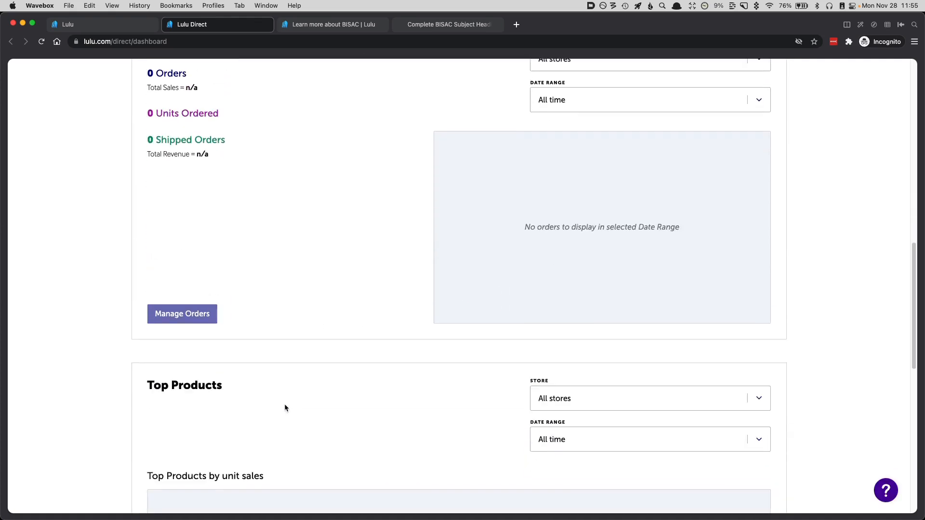
scroll(284, 408, "down", 2)
scroll(285, 408, "up", 15)
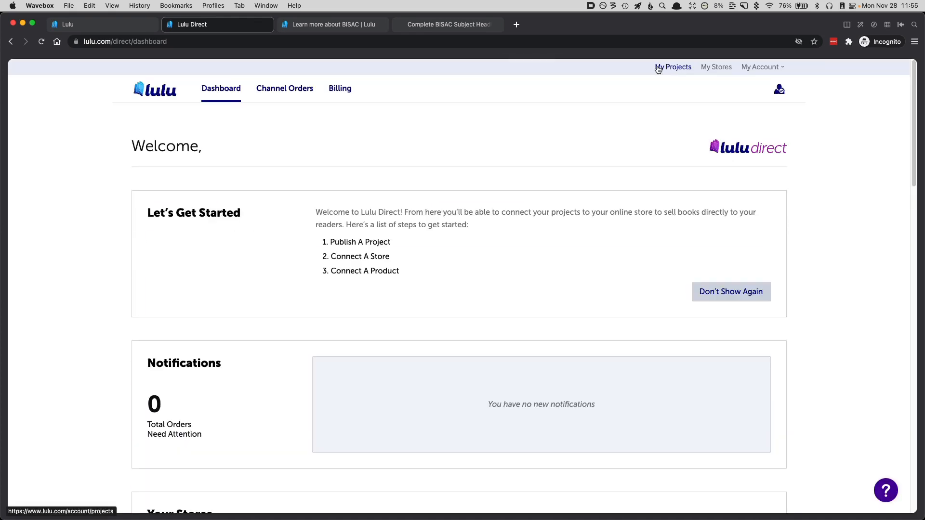
Step: Reopen the Win Your Mornings in 30 Days project from the projects overview and view the retail options on its completed review page
left_click(657, 68)
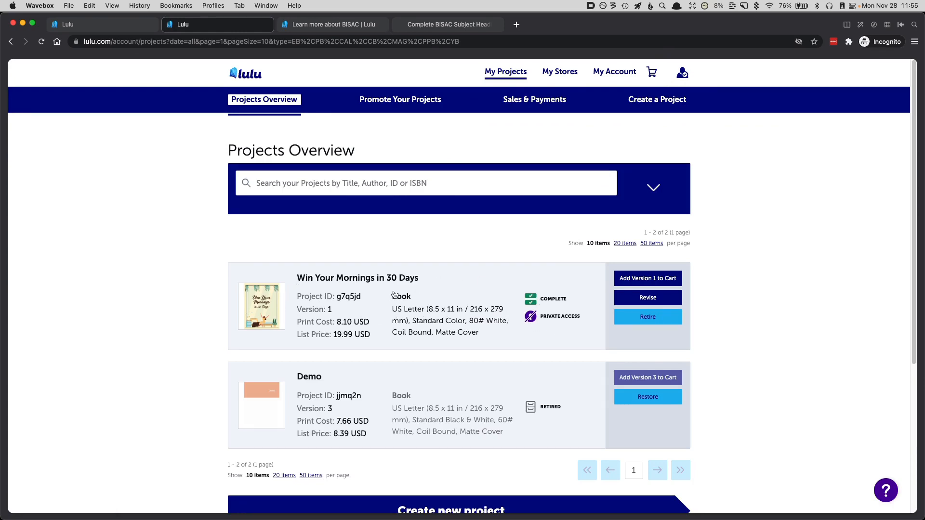
left_click(631, 302)
left_click(631, 98)
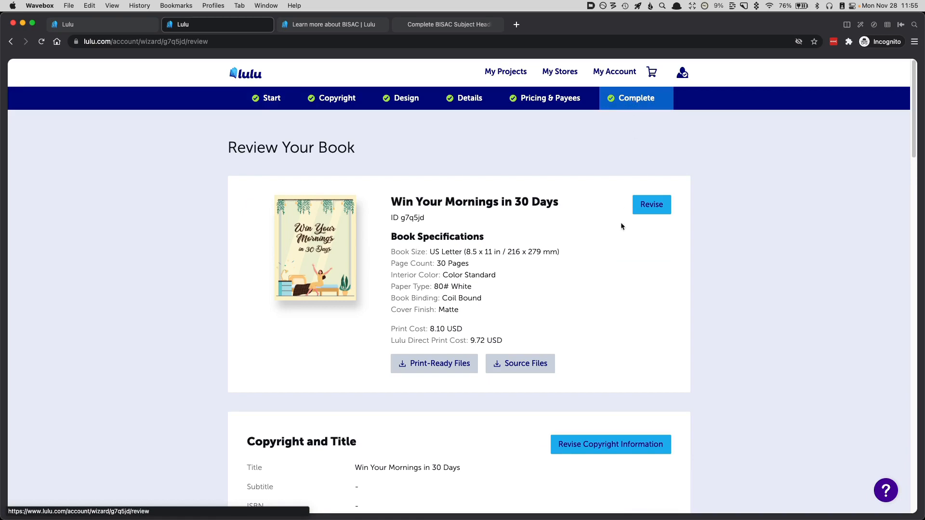
scroll(481, 320, "down", 15)
scroll(481, 320, "down", 10)
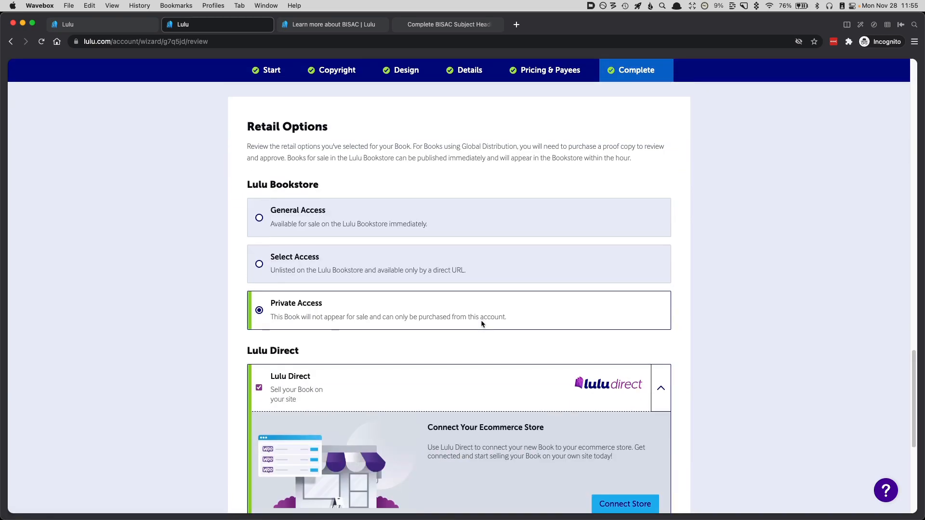